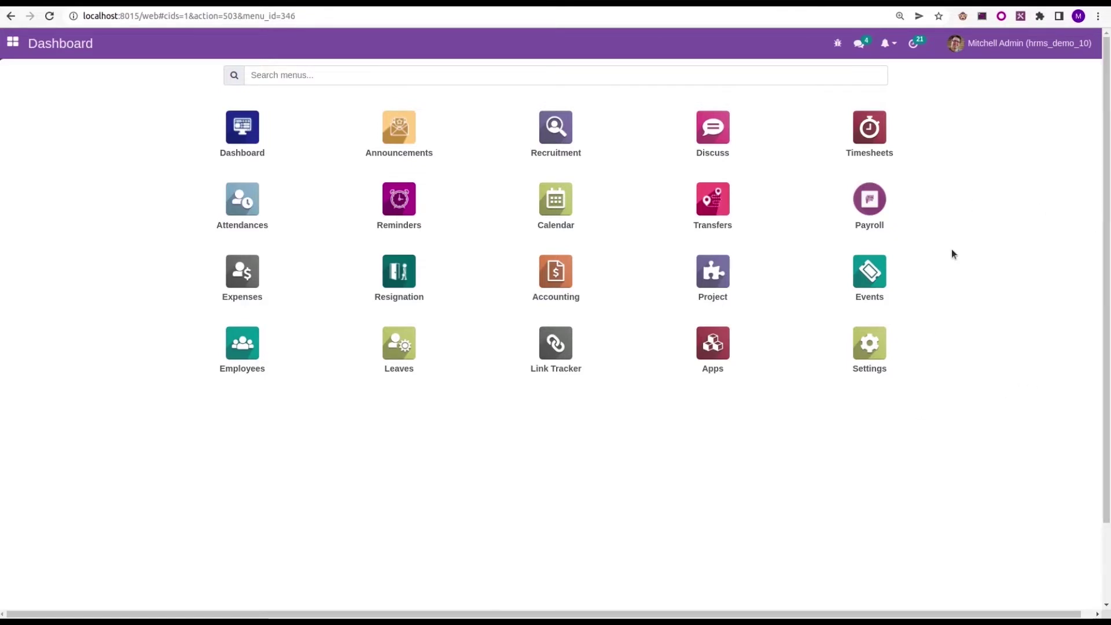
Step: Open the Paid Time Off leave type under Leaves > Configuration > Time Off Types in edit mode
click(712, 346)
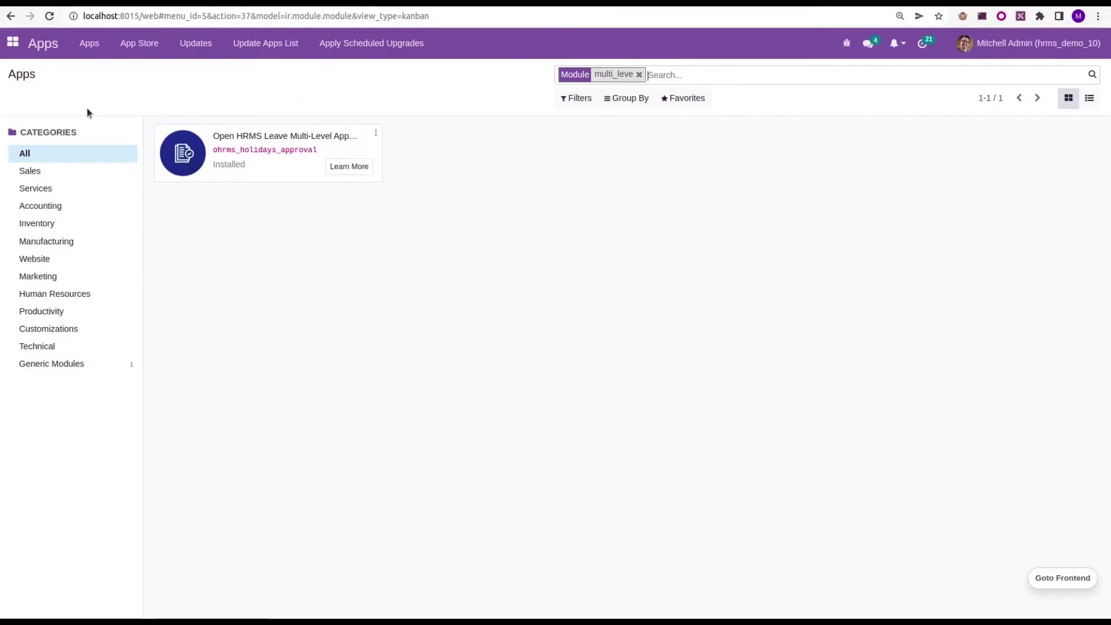
click(13, 43)
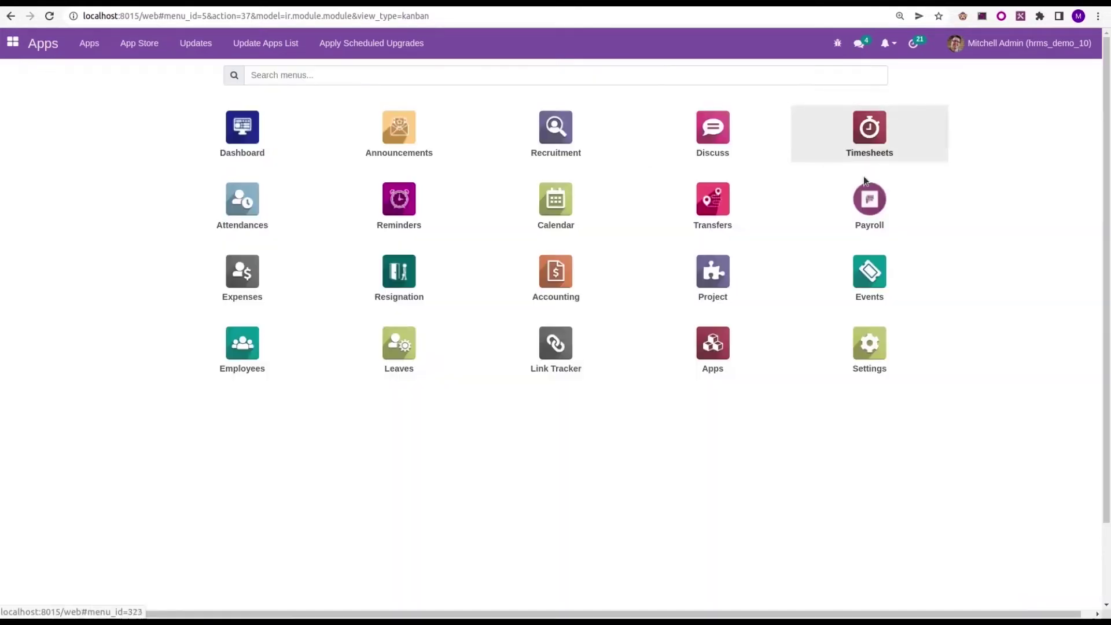
click(414, 351)
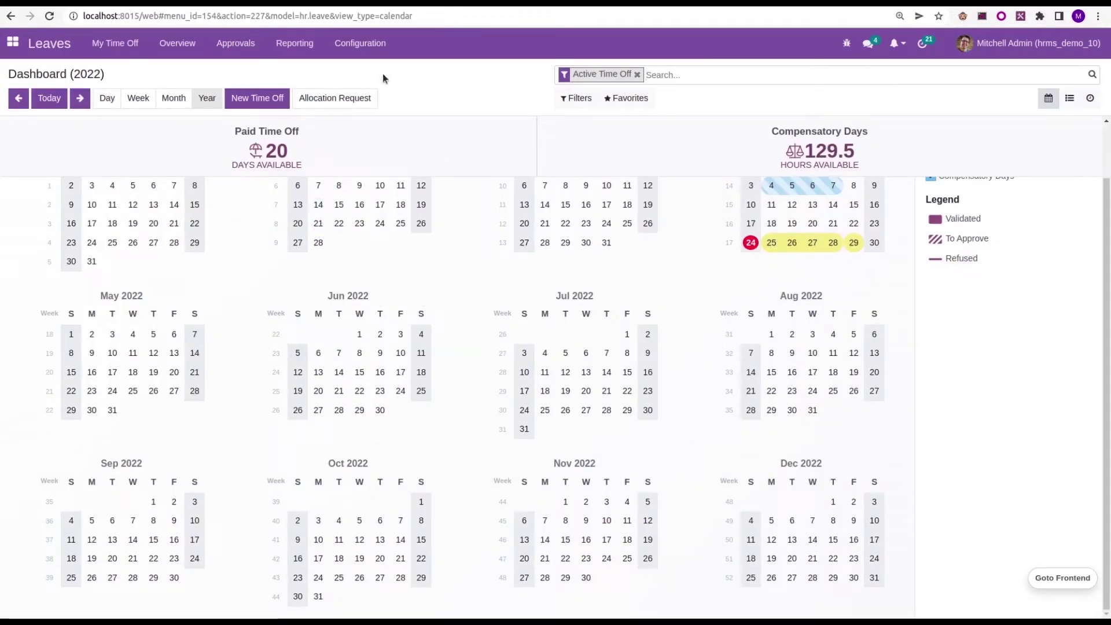
click(387, 56)
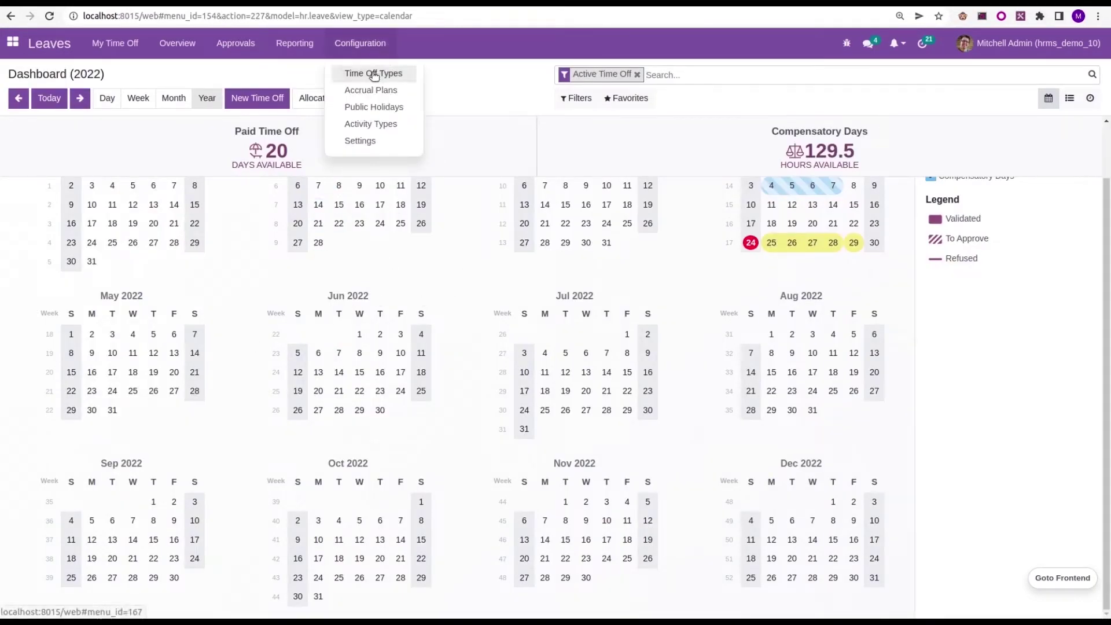
click(374, 71)
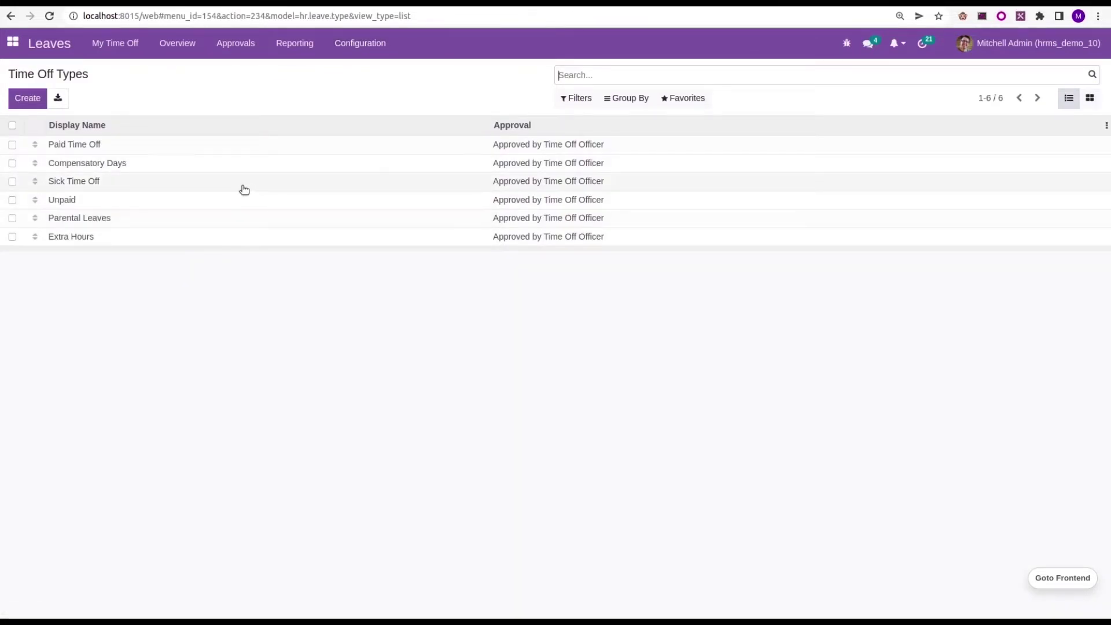
click(182, 147)
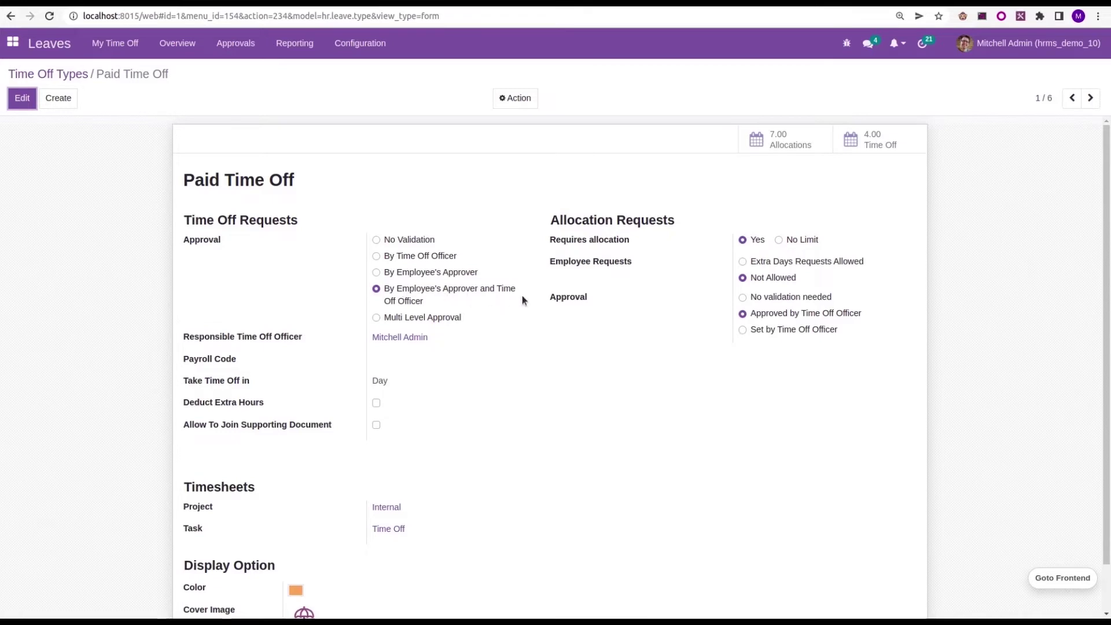
key(alt+a)
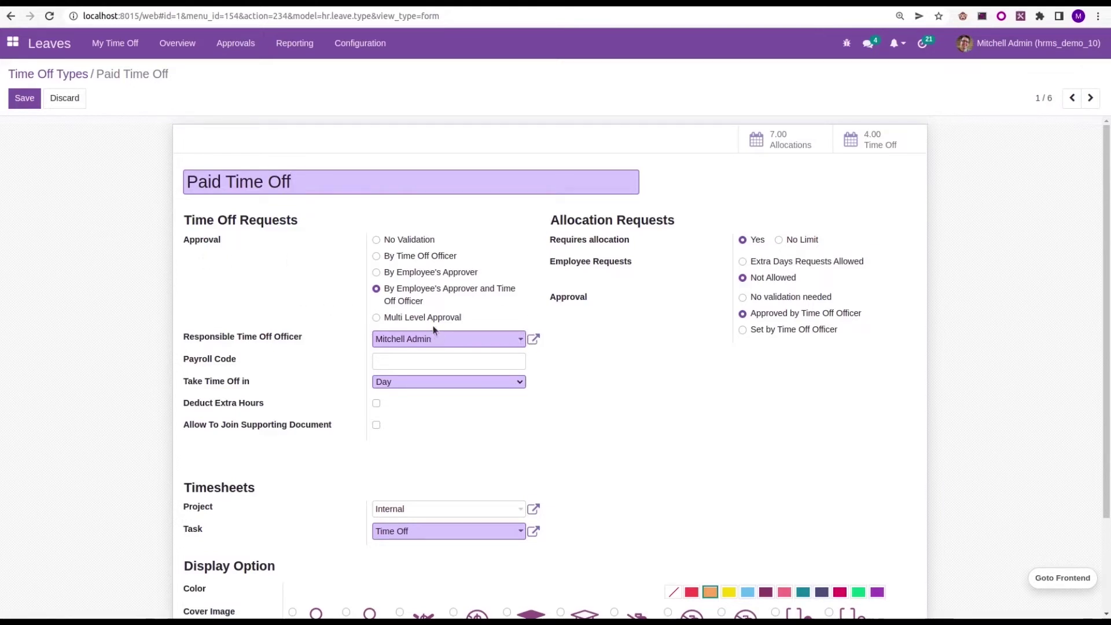
Step: Switch Paid Time Off to Multi Level Approval, add two validators including the administrator, and save
click(376, 318)
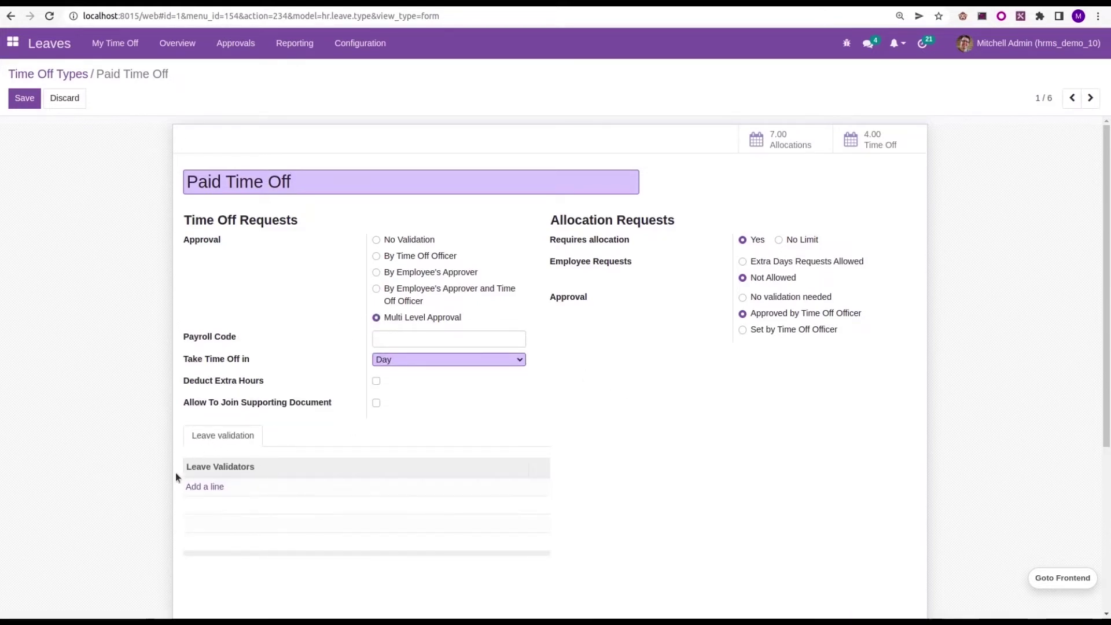
click(237, 491)
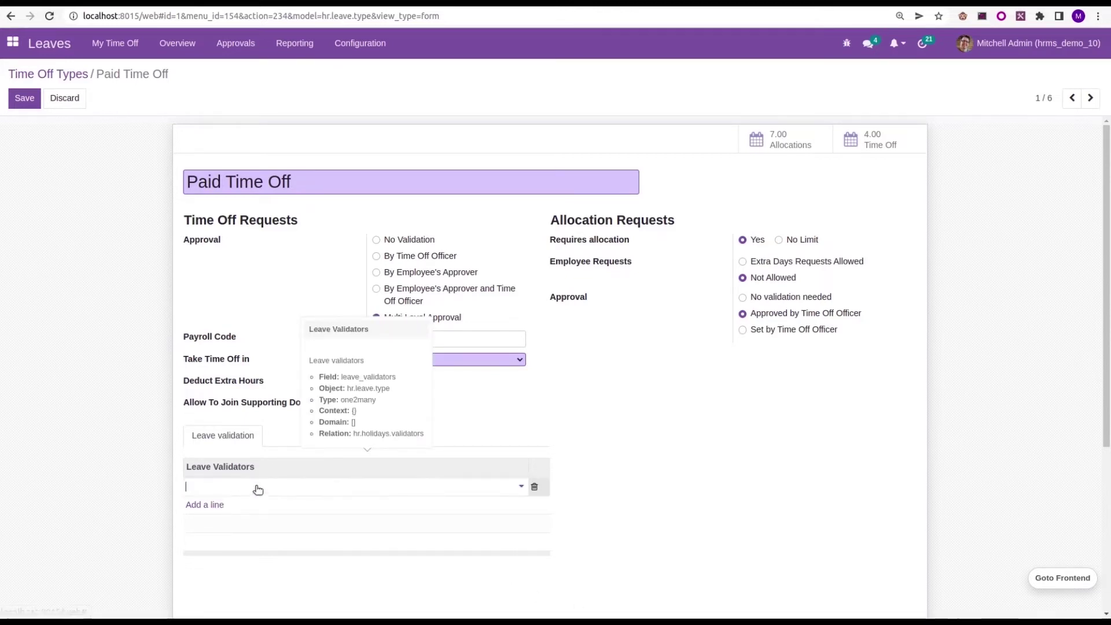
click(243, 508)
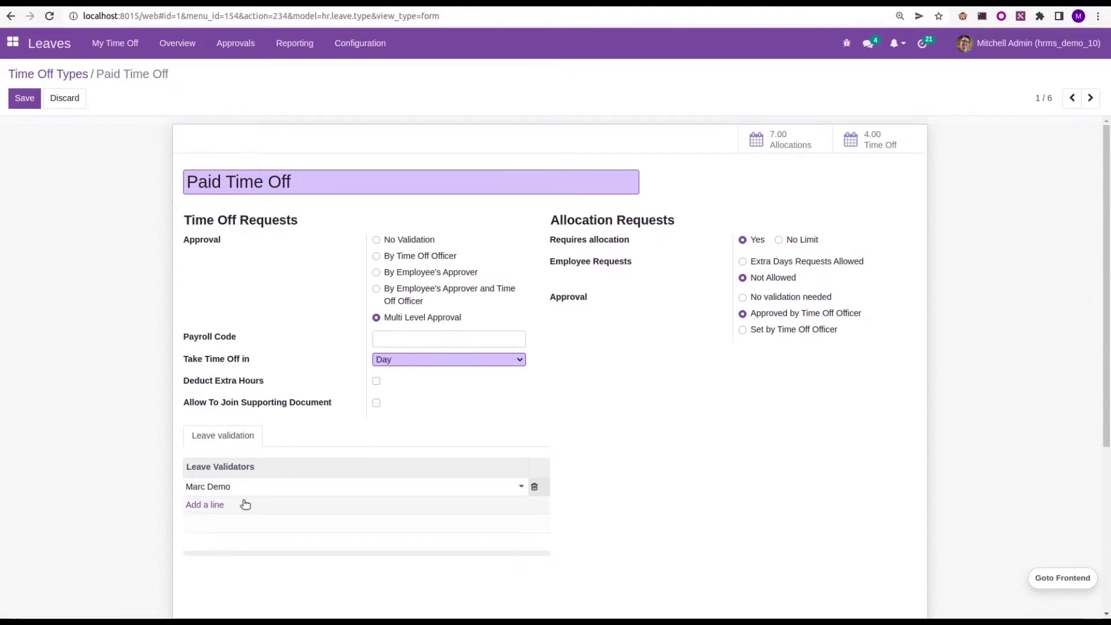
click(219, 506)
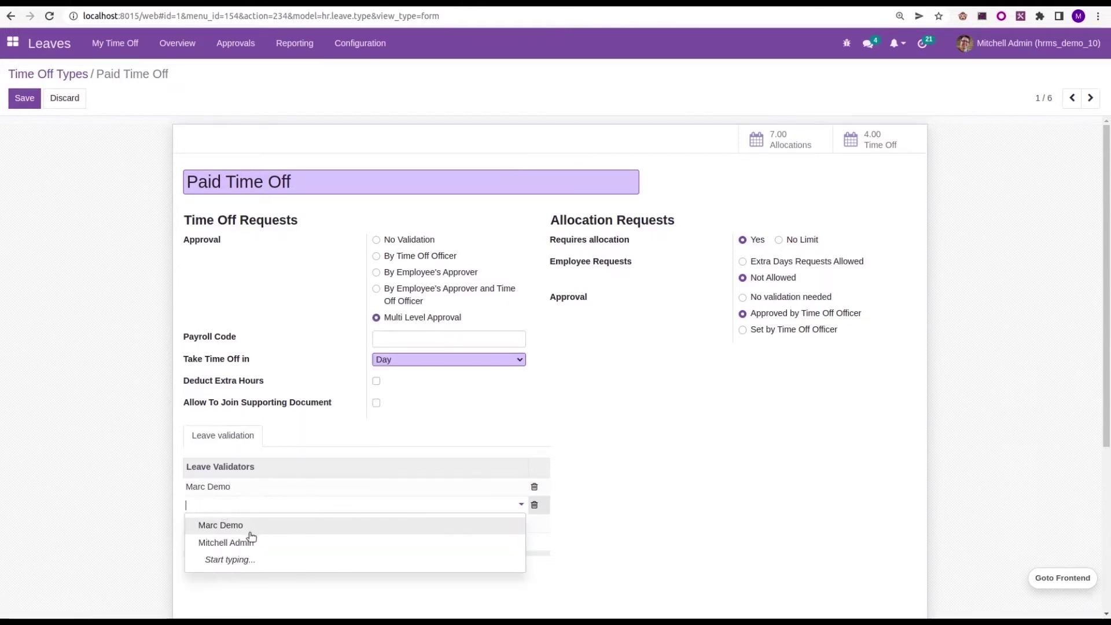
click(243, 540)
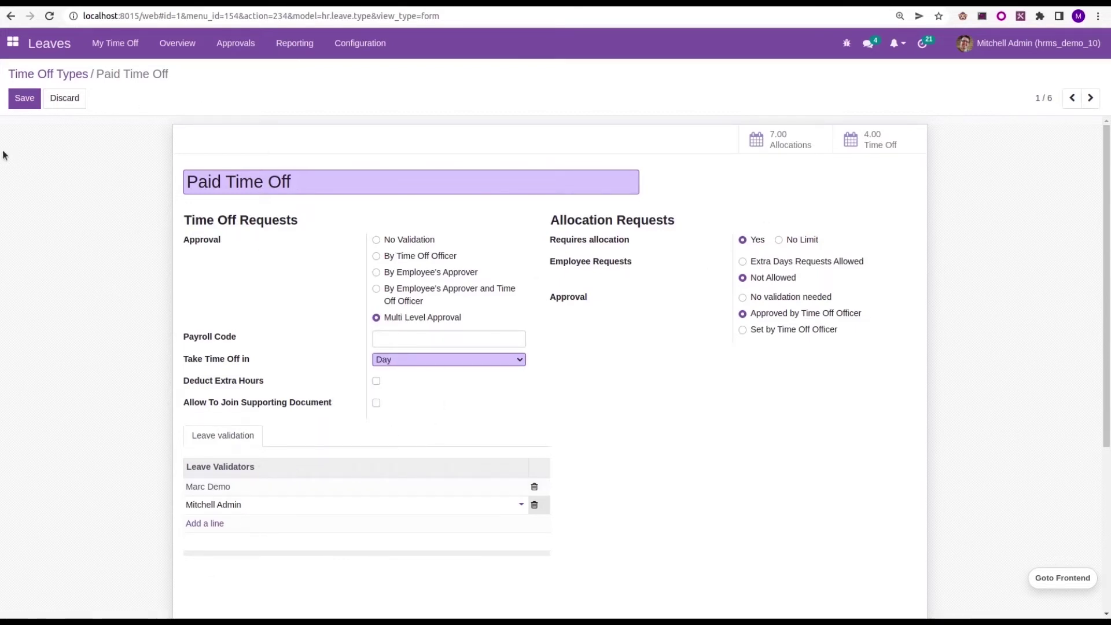
click(24, 98)
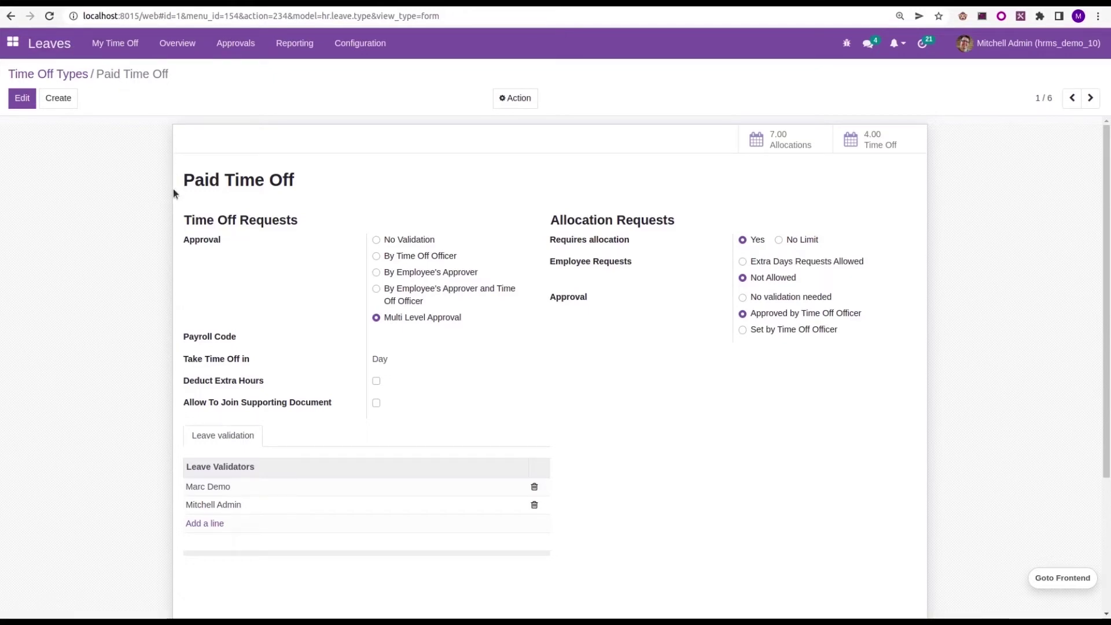
click(120, 45)
Step: On the yearly dashboard, select 2–4 May 2022 and save it as a Paid Time Off request
click(131, 75)
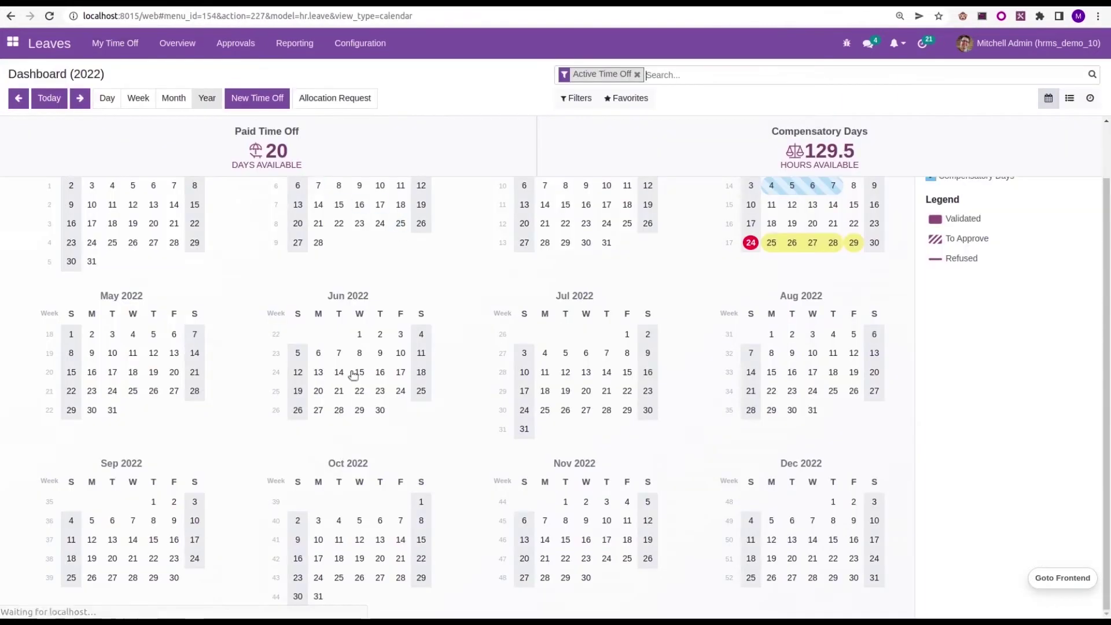
drag(93, 335, 129, 334)
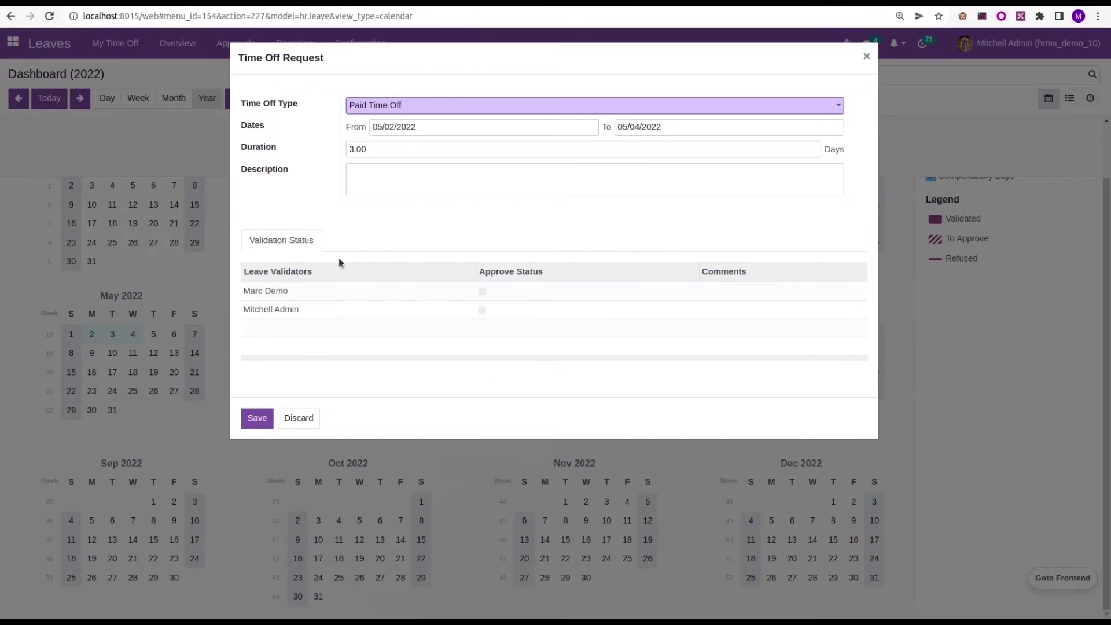
click(257, 417)
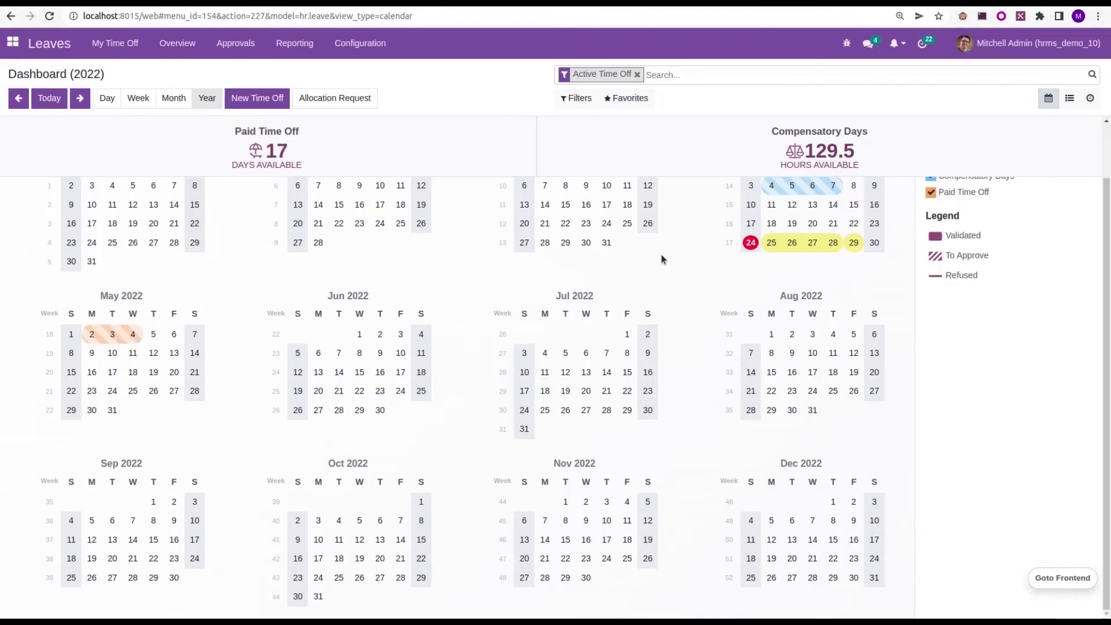
click(248, 43)
Step: As administrator, approve the 3-day Paid Time Off request from the unfiltered Approvals > Time Off list
click(360, 43)
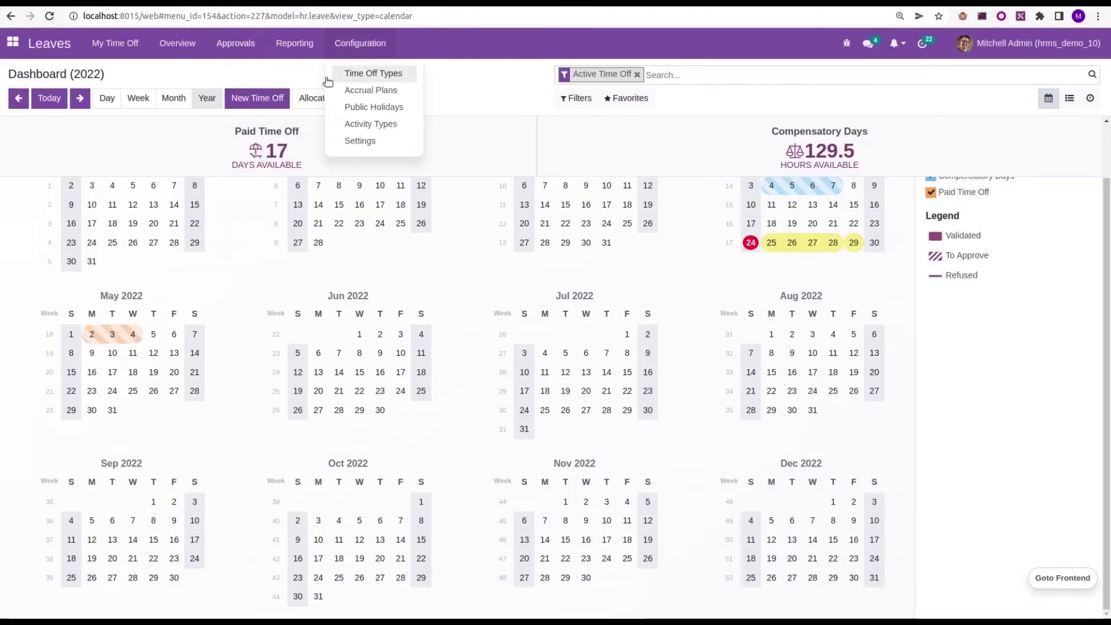
click(247, 46)
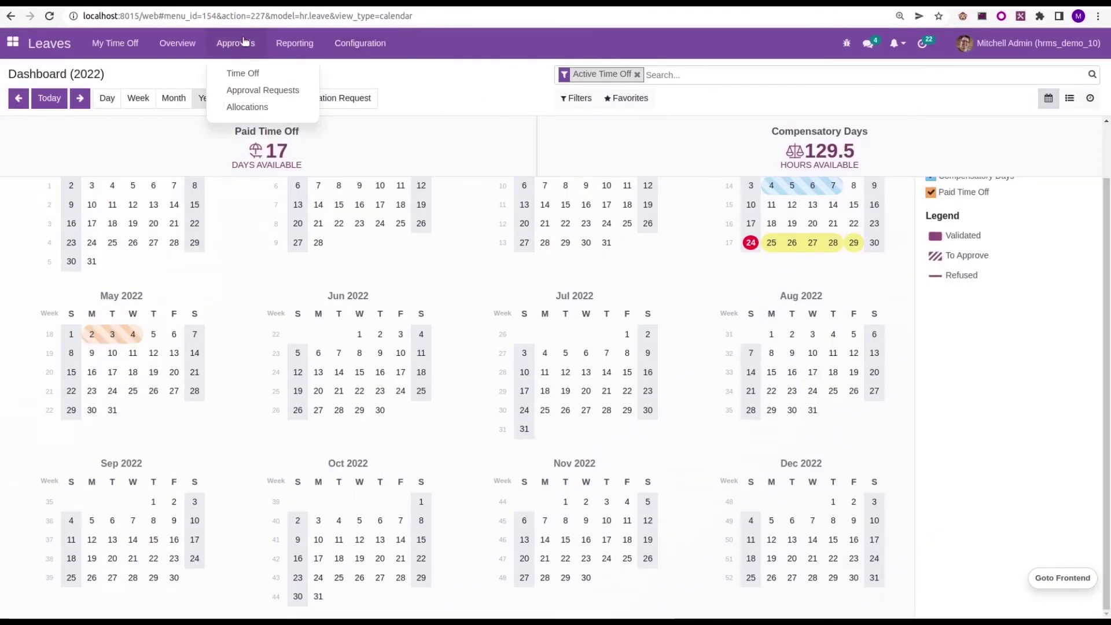
click(247, 73)
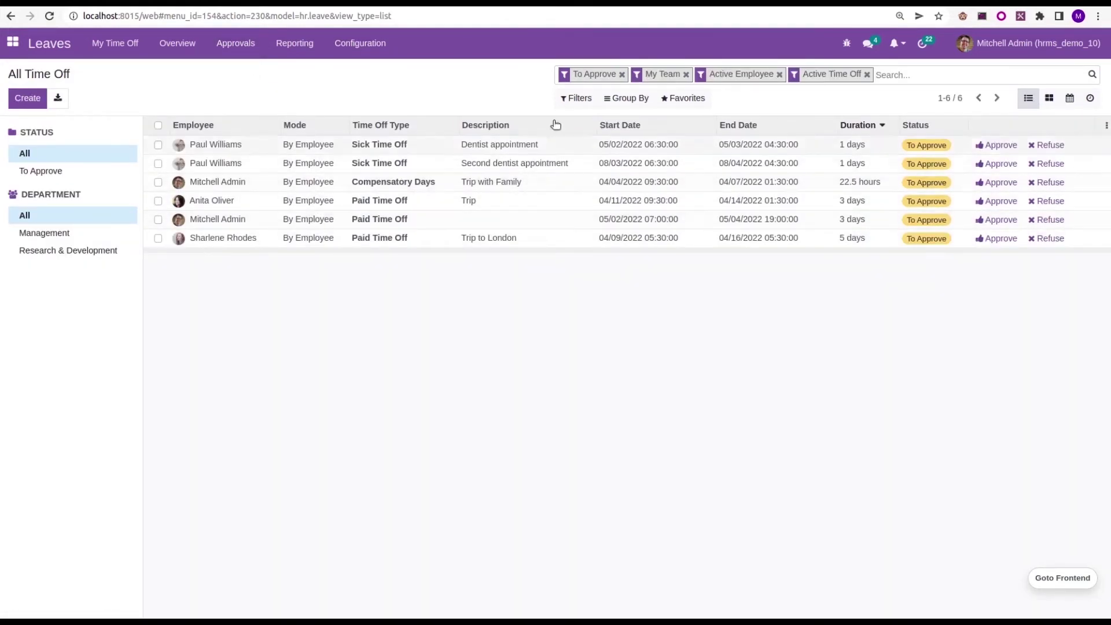
click(686, 74)
click(312, 237)
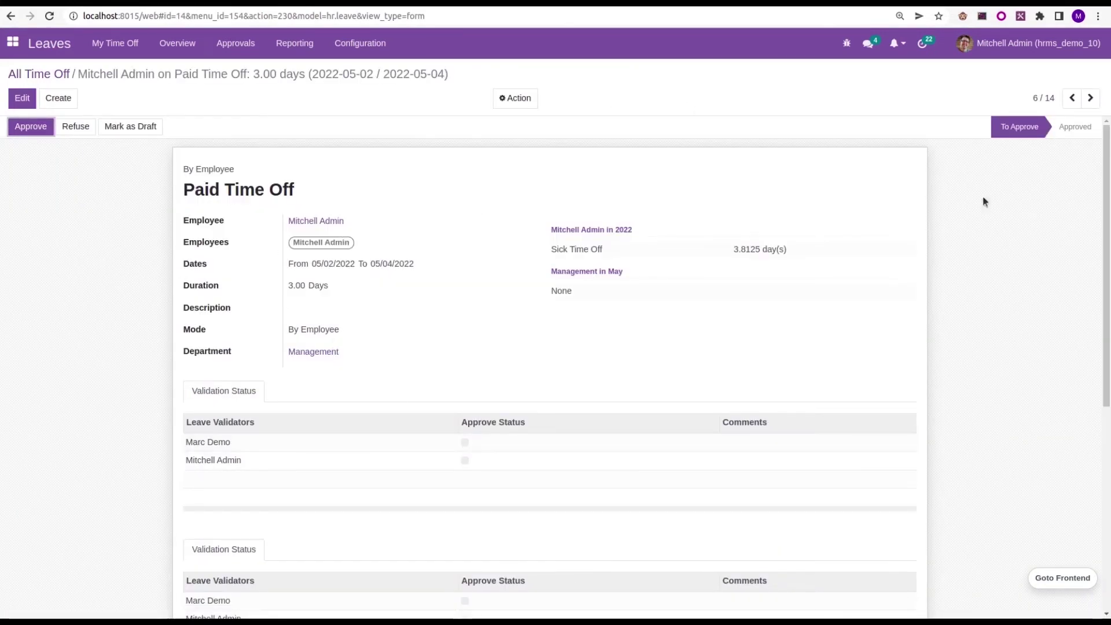
click(32, 128)
Step: Log out of the administrator account and sign in as the Demo user
click(980, 46)
click(989, 184)
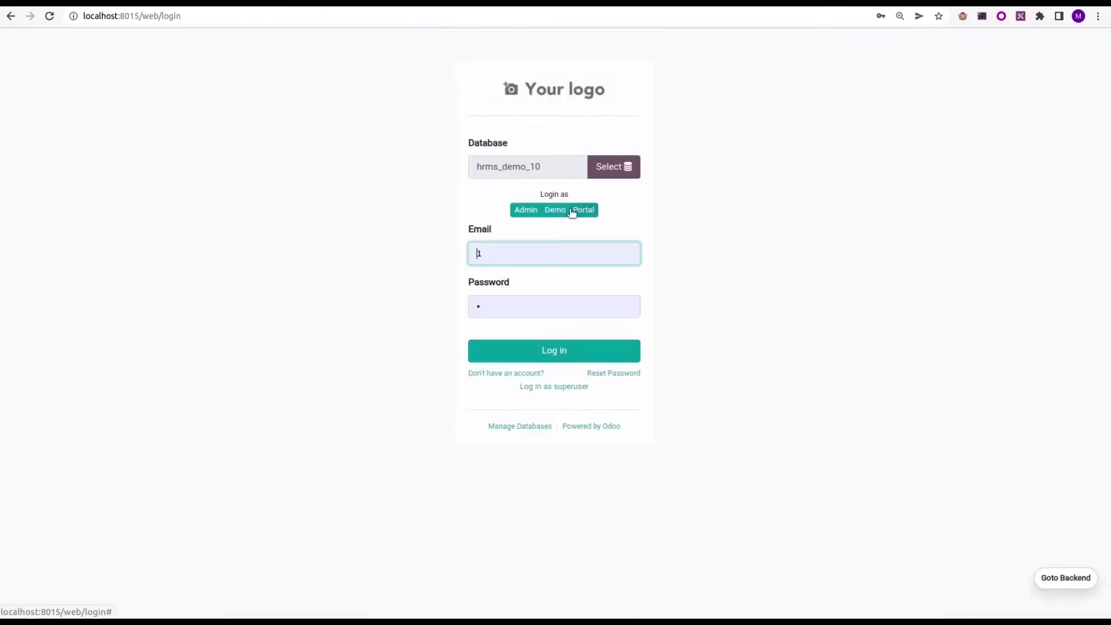
click(557, 210)
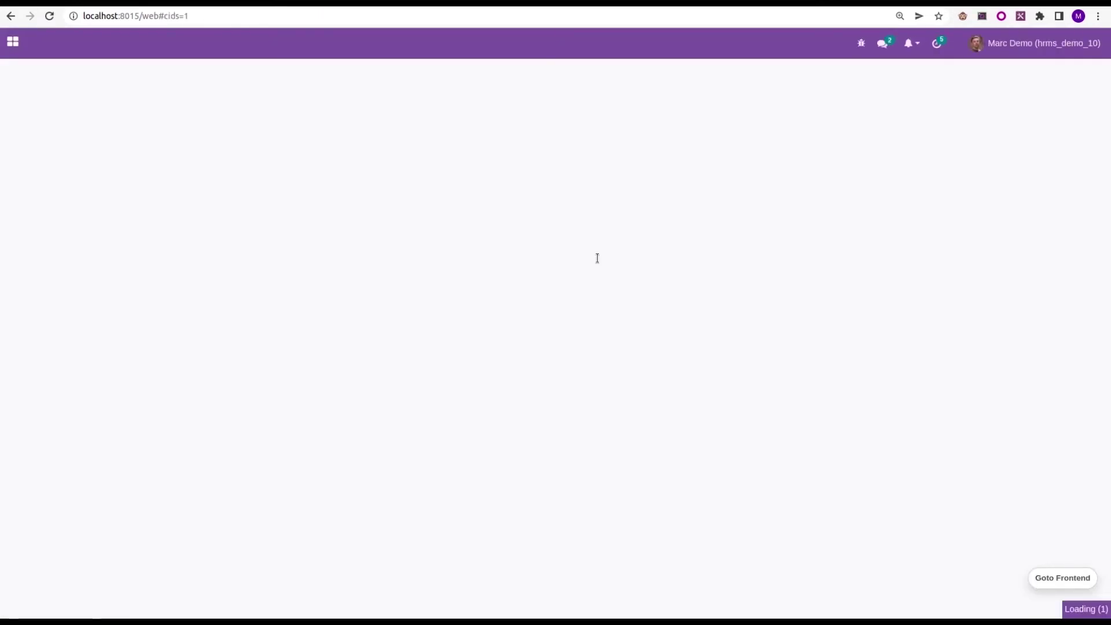
Step: In Leaves > Approvals > Time Off, clear all filters and open the 3-day Paid Time Off request
click(13, 42)
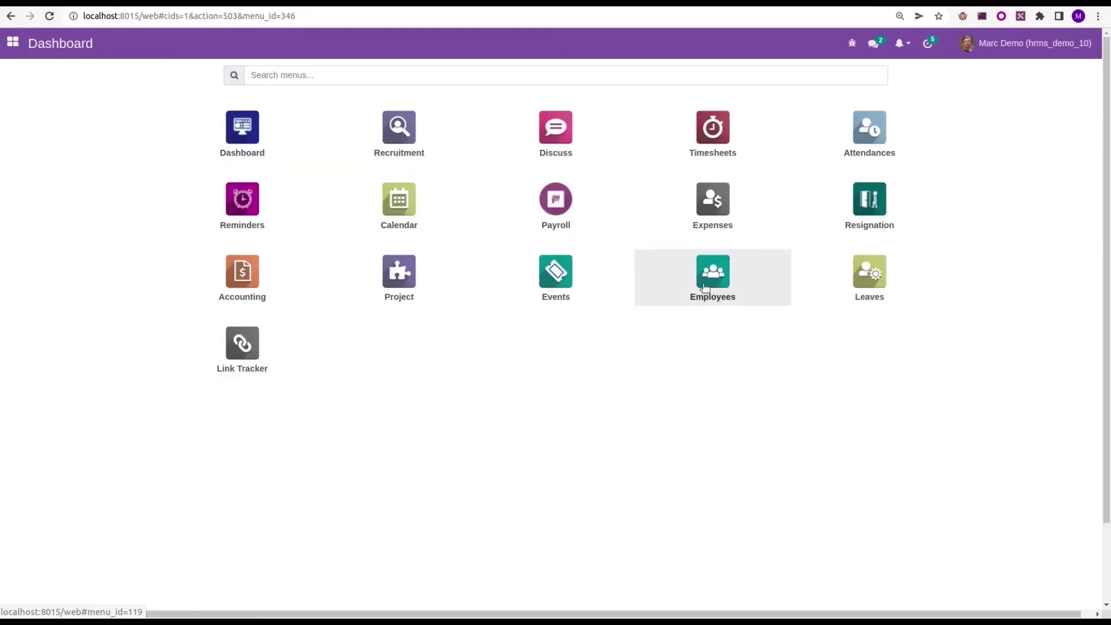
click(833, 293)
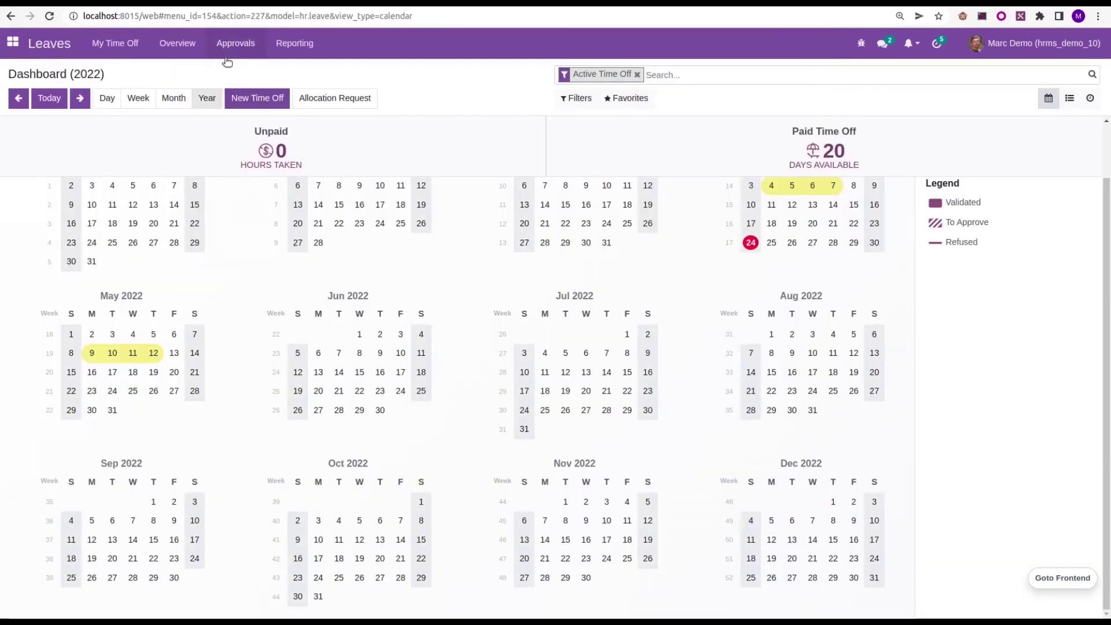
click(231, 48)
click(237, 74)
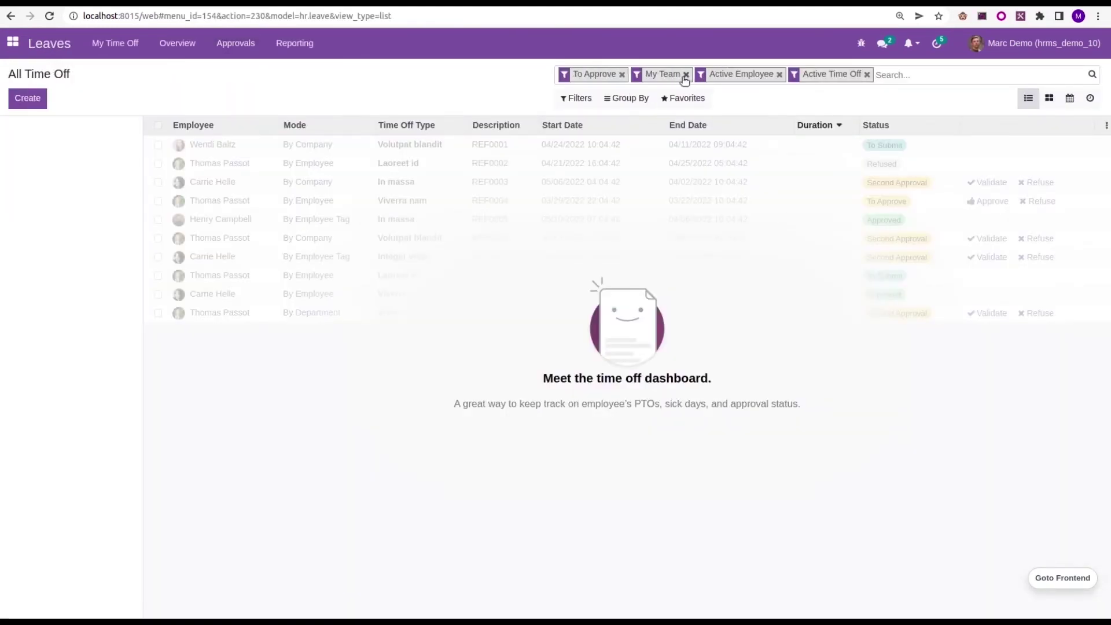
click(684, 75)
key(BackSpace)
key(BackSpace)
click(236, 217)
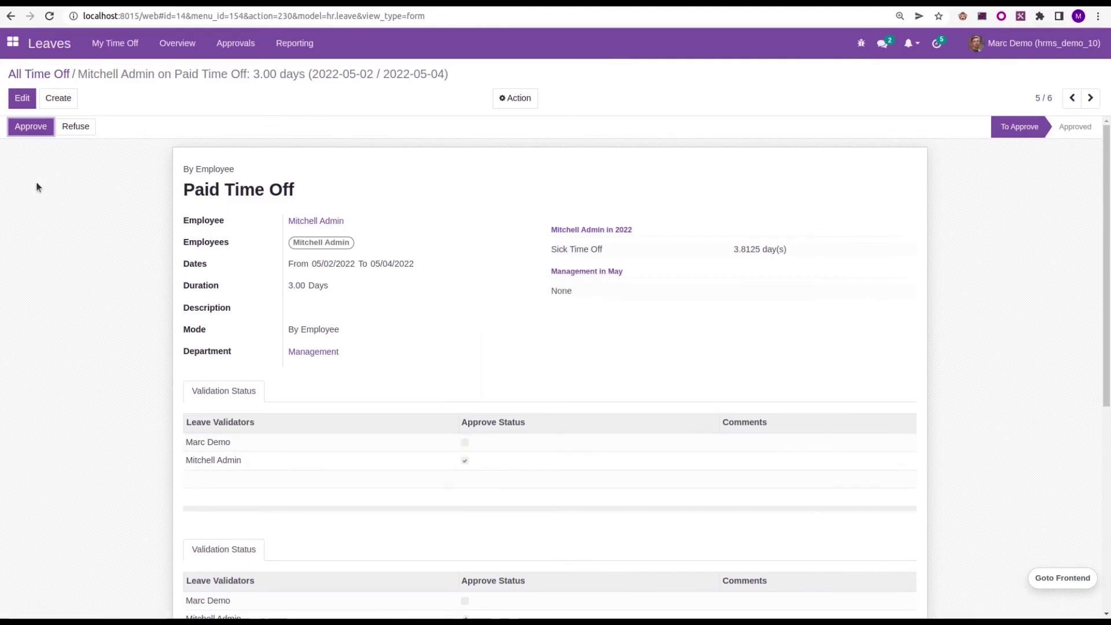
Step: Give the Demo user's second approval so both Approve Status boxes are ticked and the request is Approved
click(39, 125)
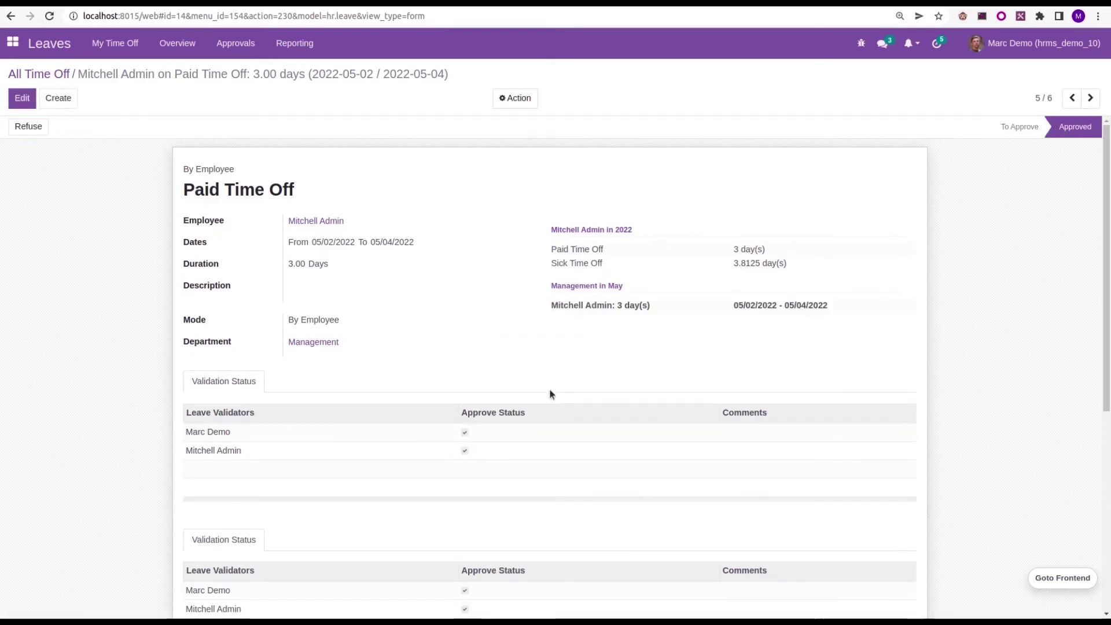
mouse_move(286, 421)
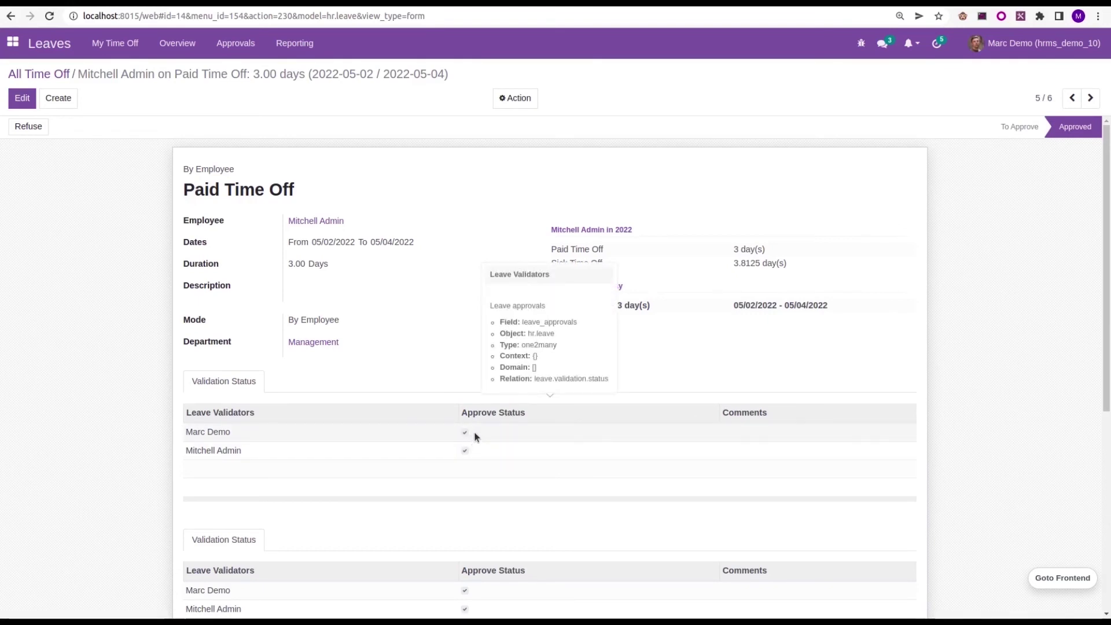
mouse_move(909, 433)
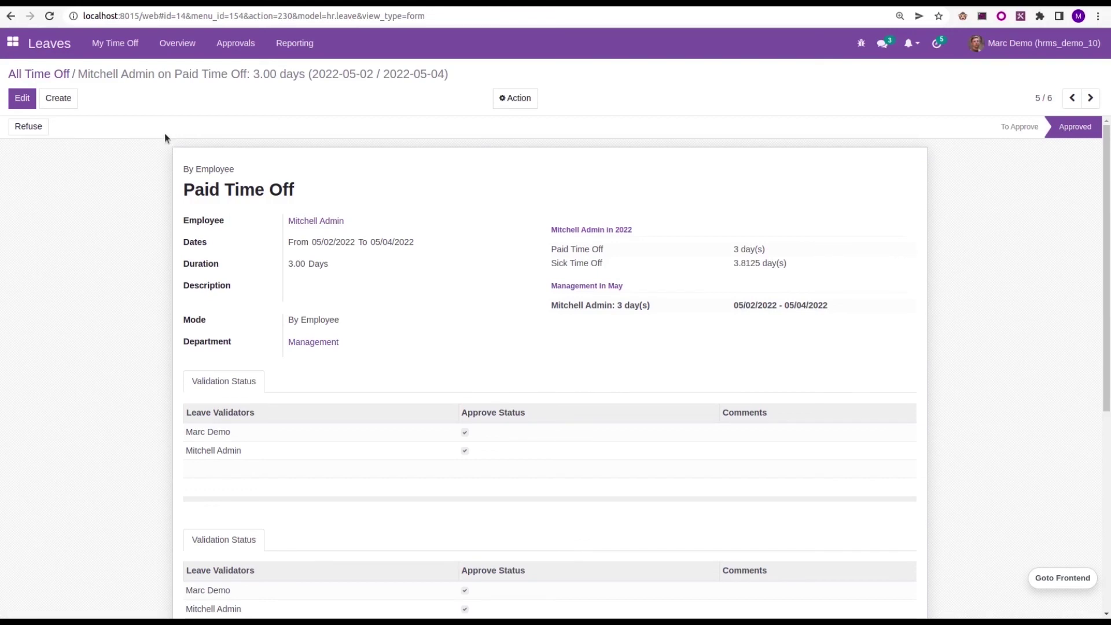
click(12, 44)
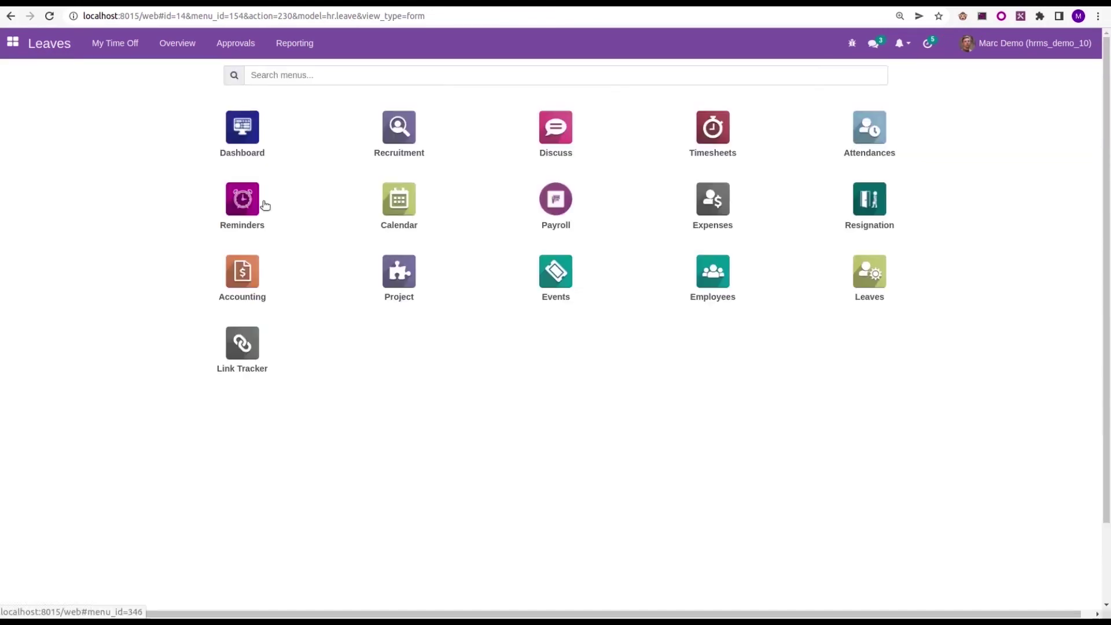